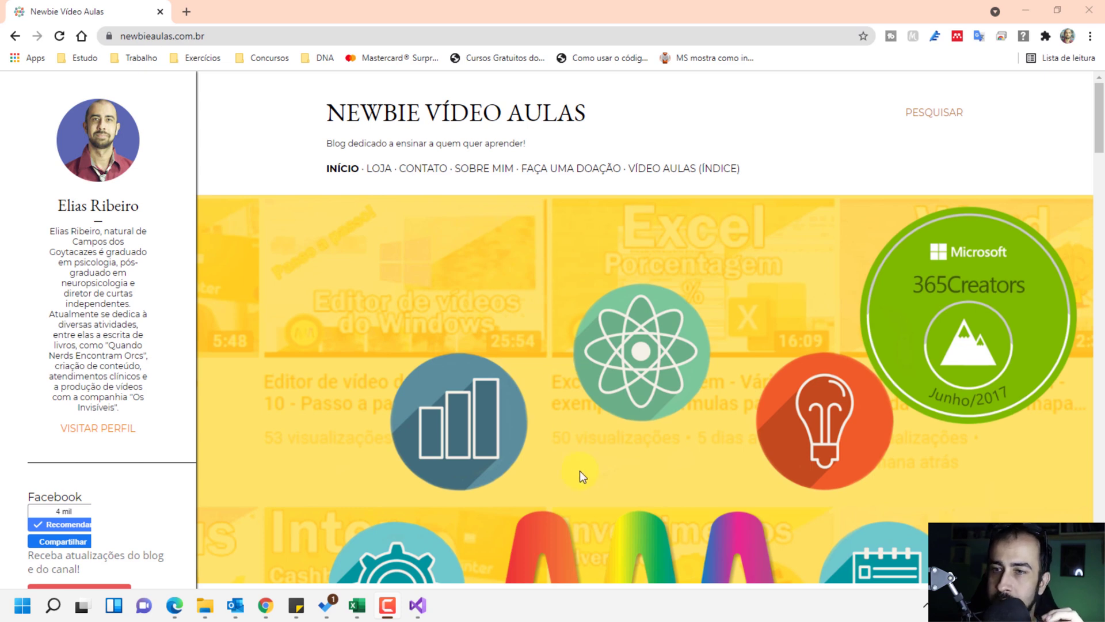
Switch to Visual Studio and open the Publicar settings of the Teste para instalador project, choosing availability both online and offline
click(418, 611)
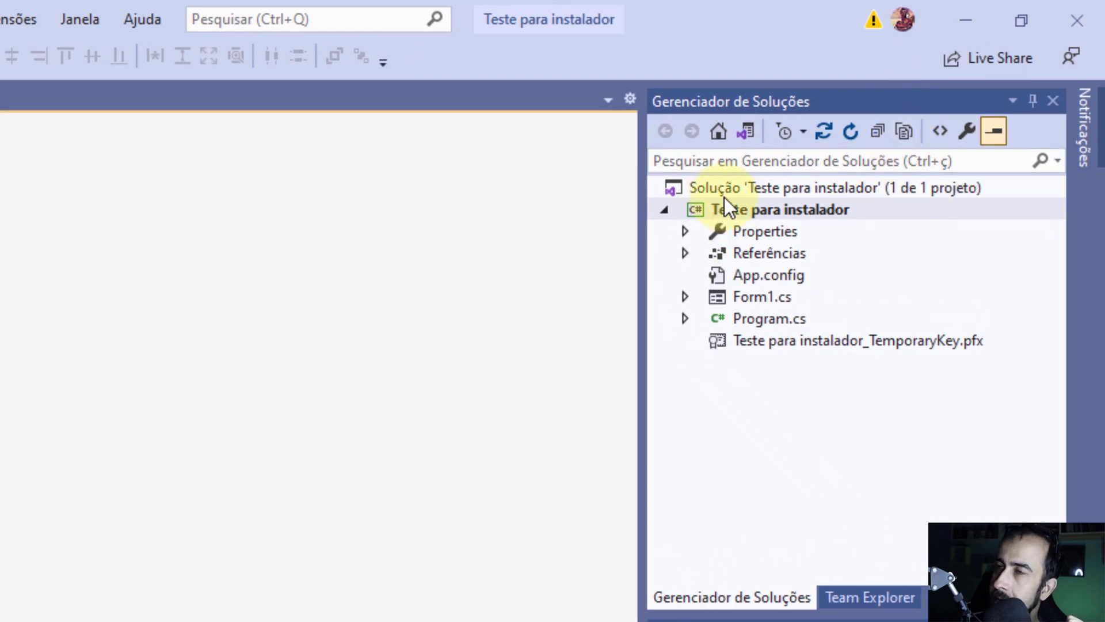
right_click(786, 210)
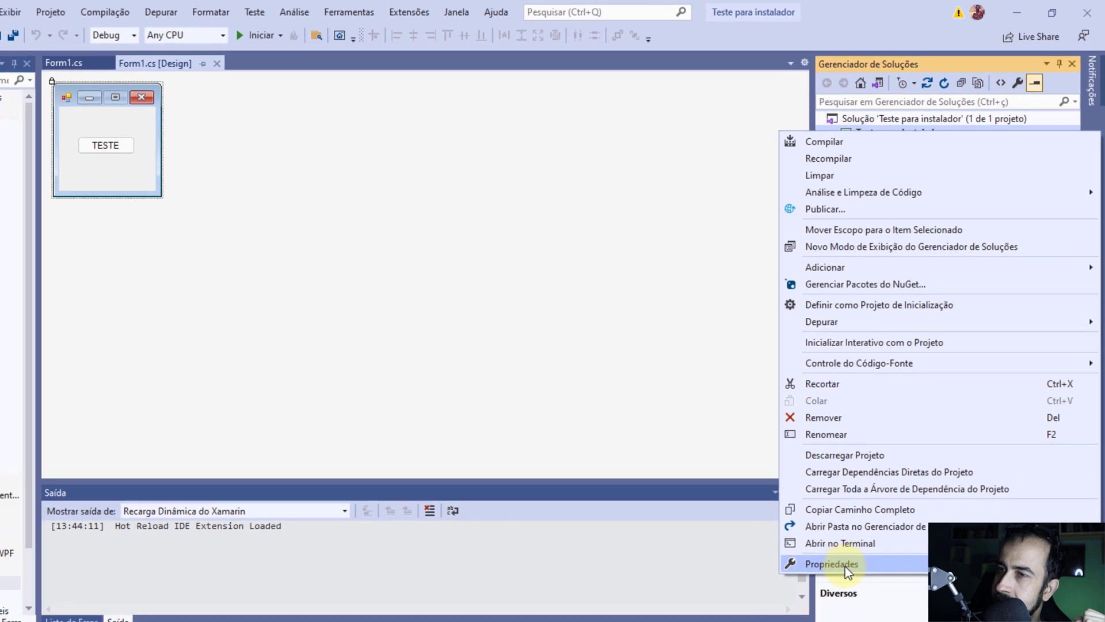
click(845, 566)
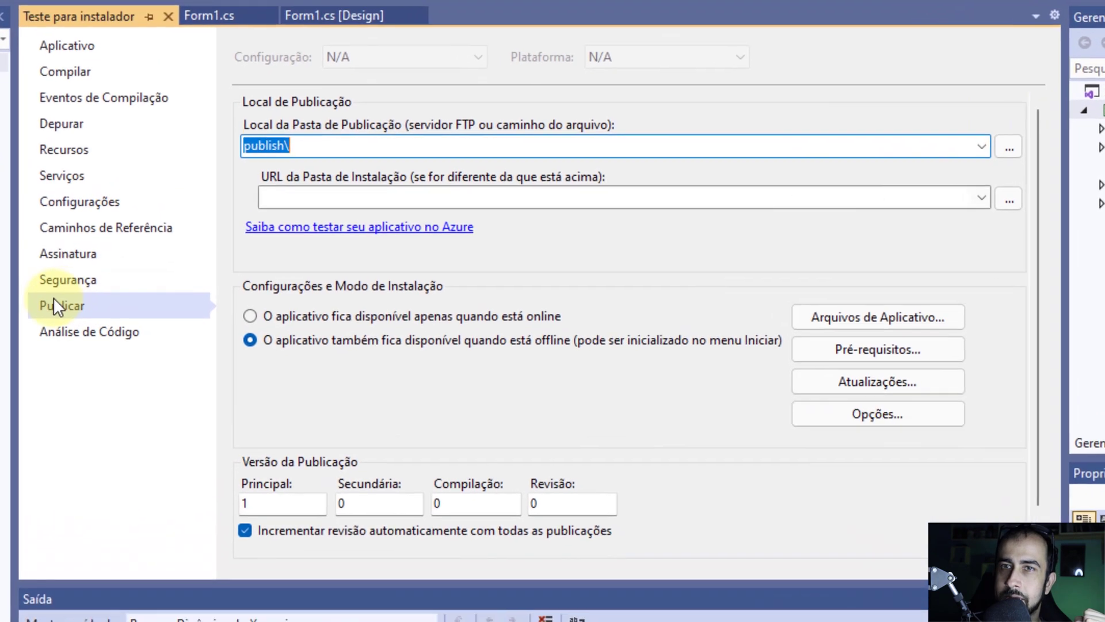
click(543, 334)
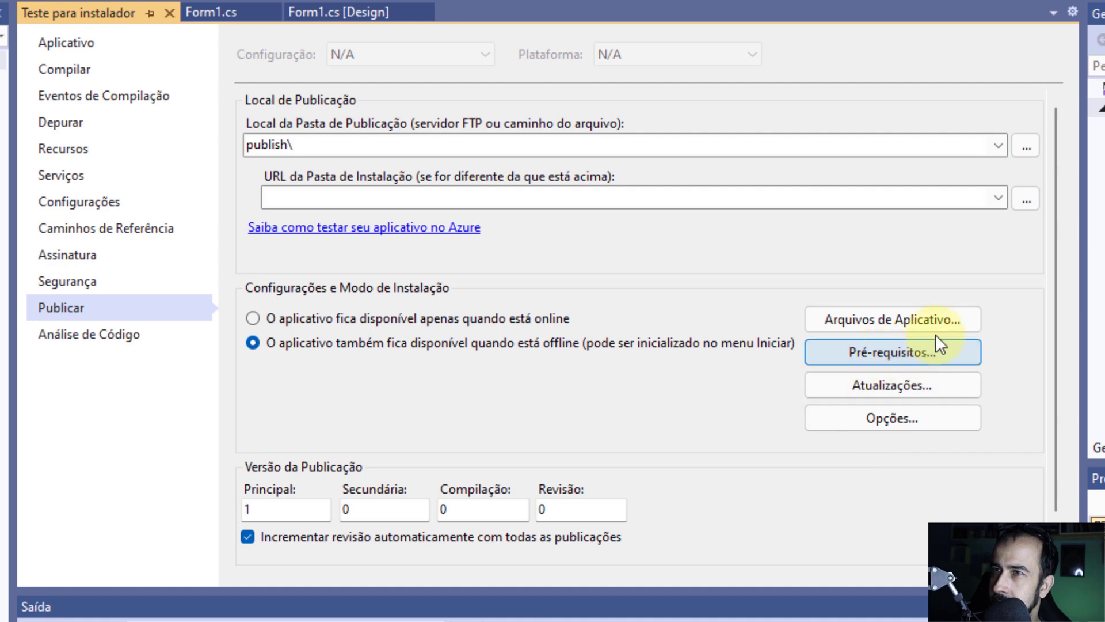
Review the list of application files included in the publication and accept it as is
click(870, 324)
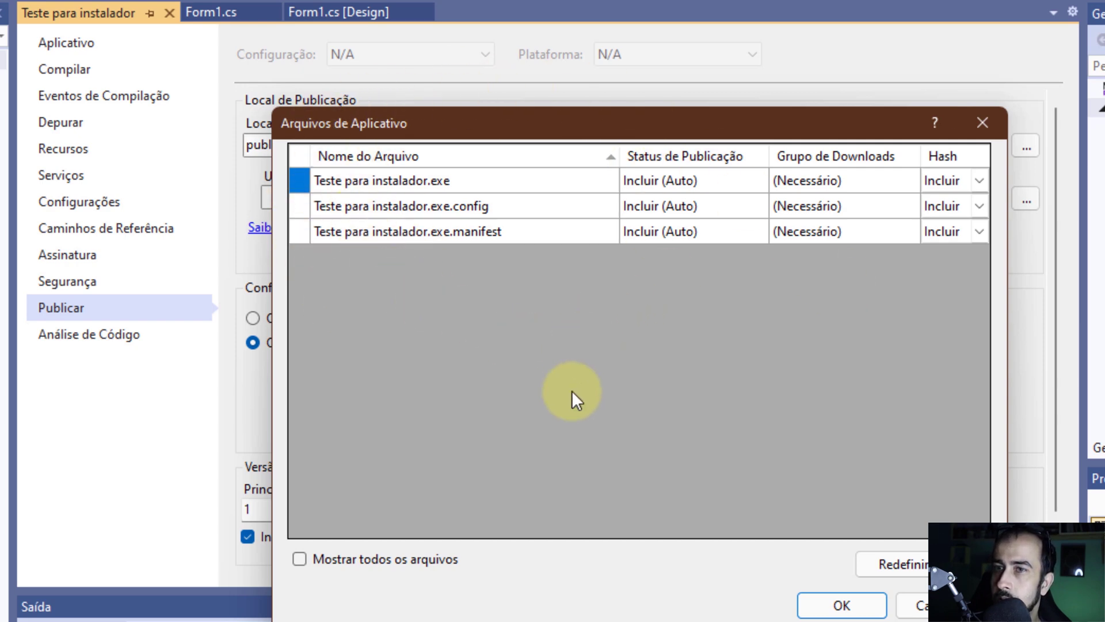
click(600, 593)
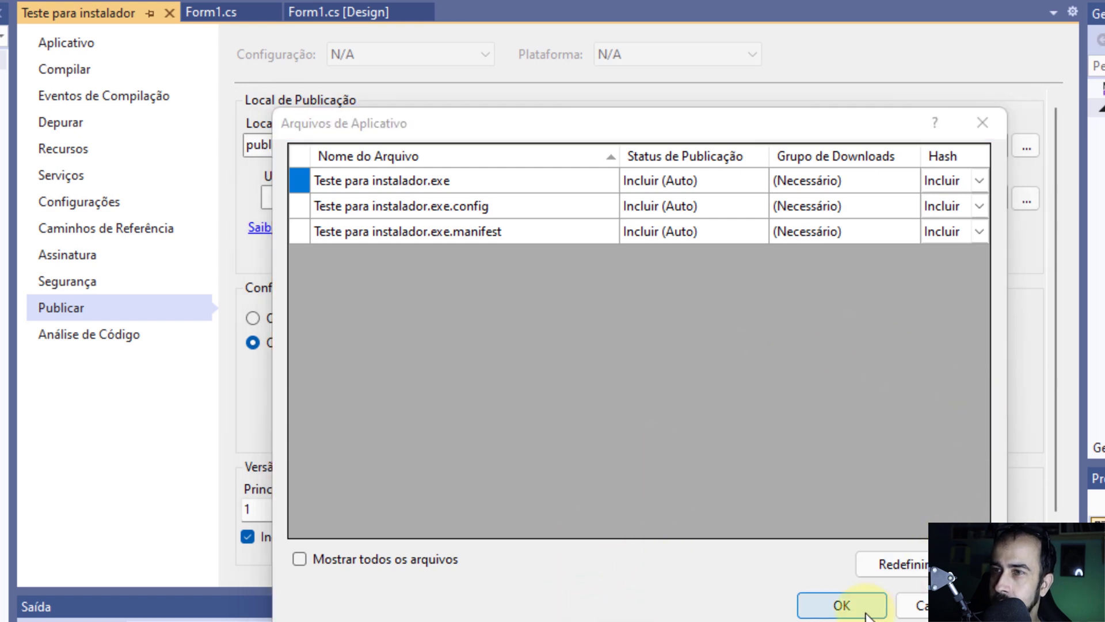
click(840, 605)
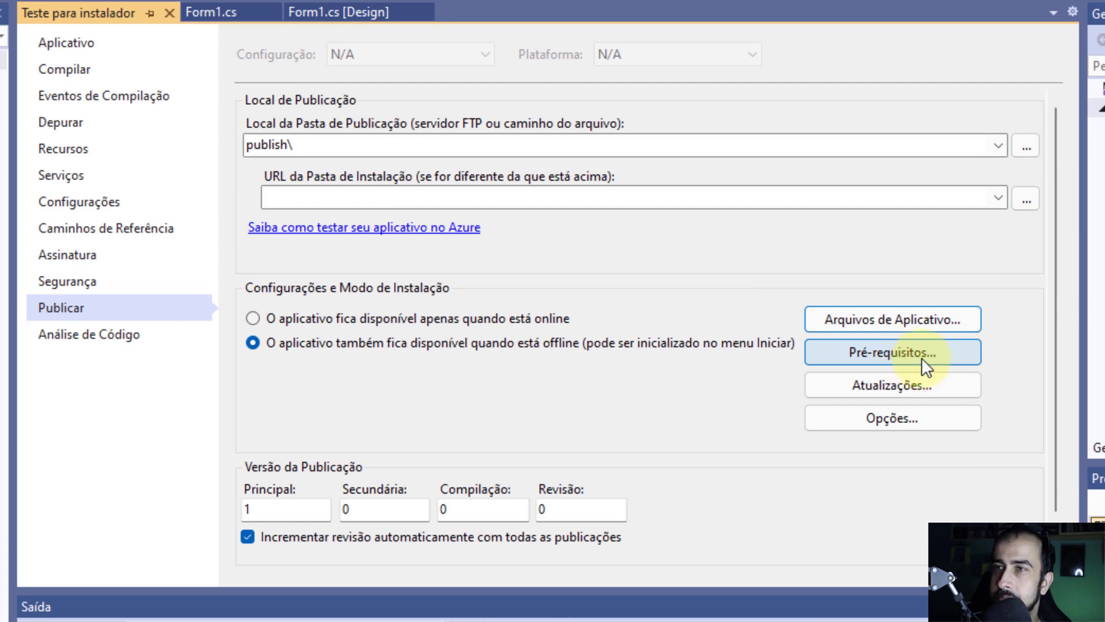
Examine the list of installation prerequisites and the application update settings without altering them
click(921, 357)
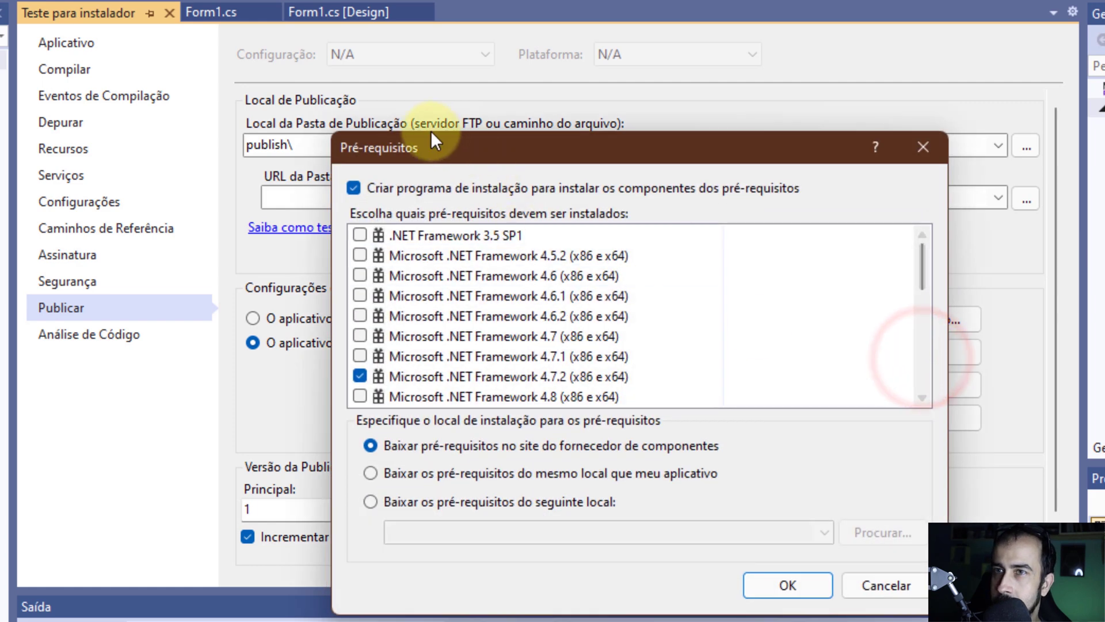
mouse_move(923, 268)
mouse_down()
mouse_move(930, 383)
mouse_move(919, 285)
mouse_up()
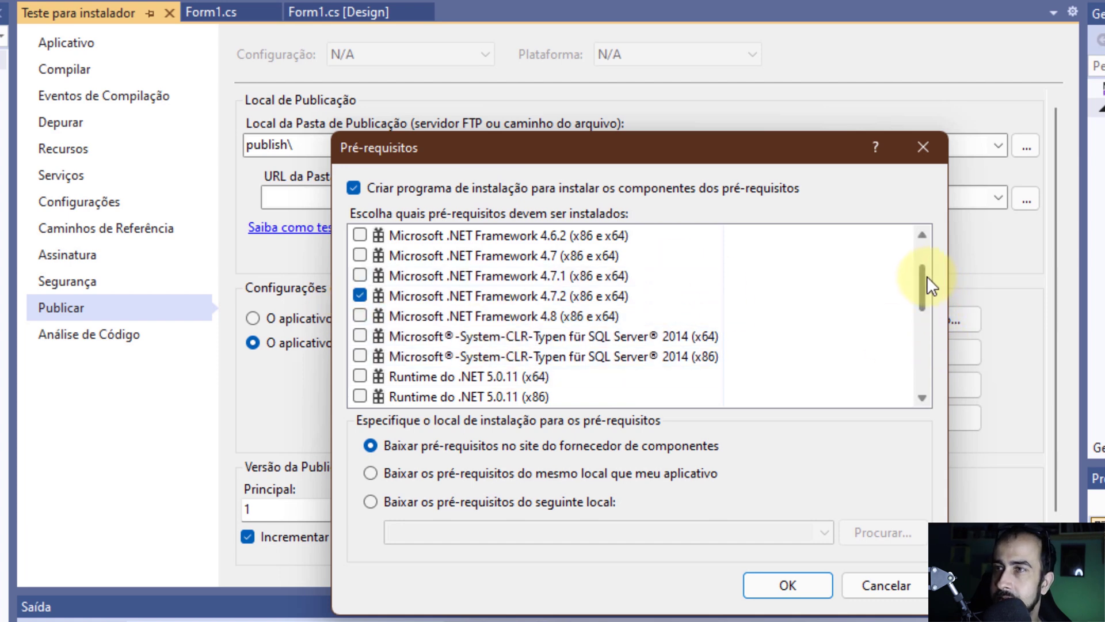
drag(924, 276, 924, 247)
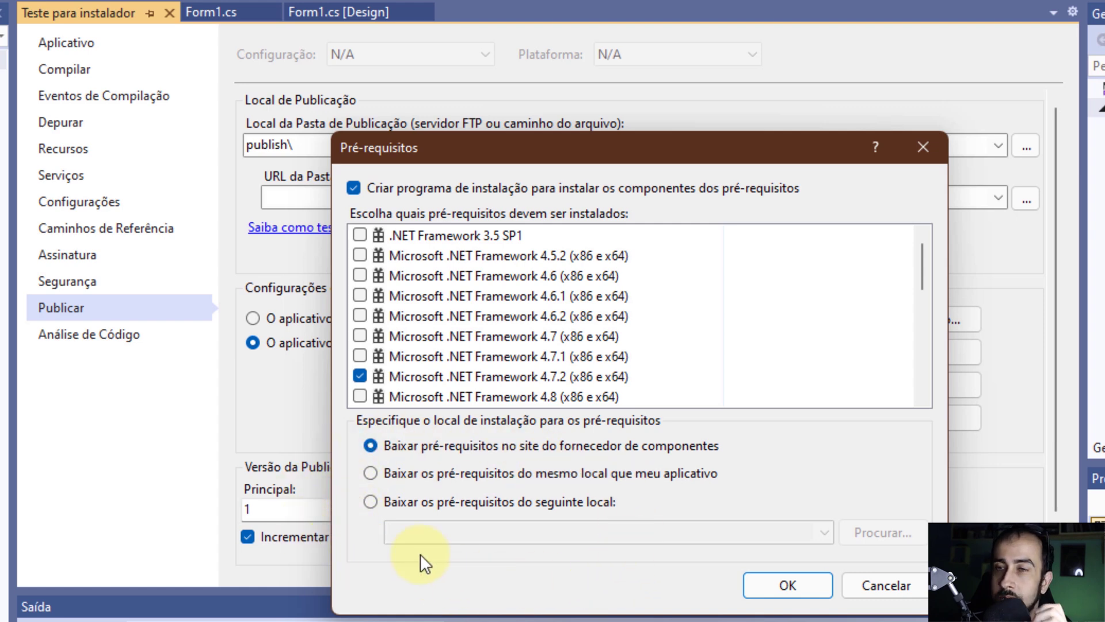
click(799, 582)
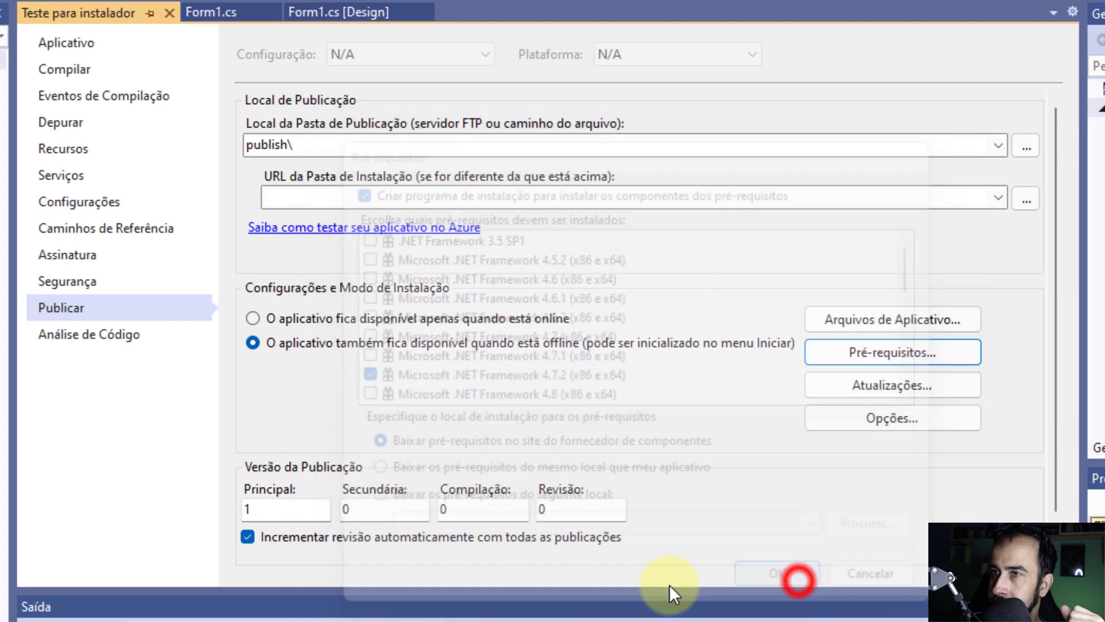
click(931, 384)
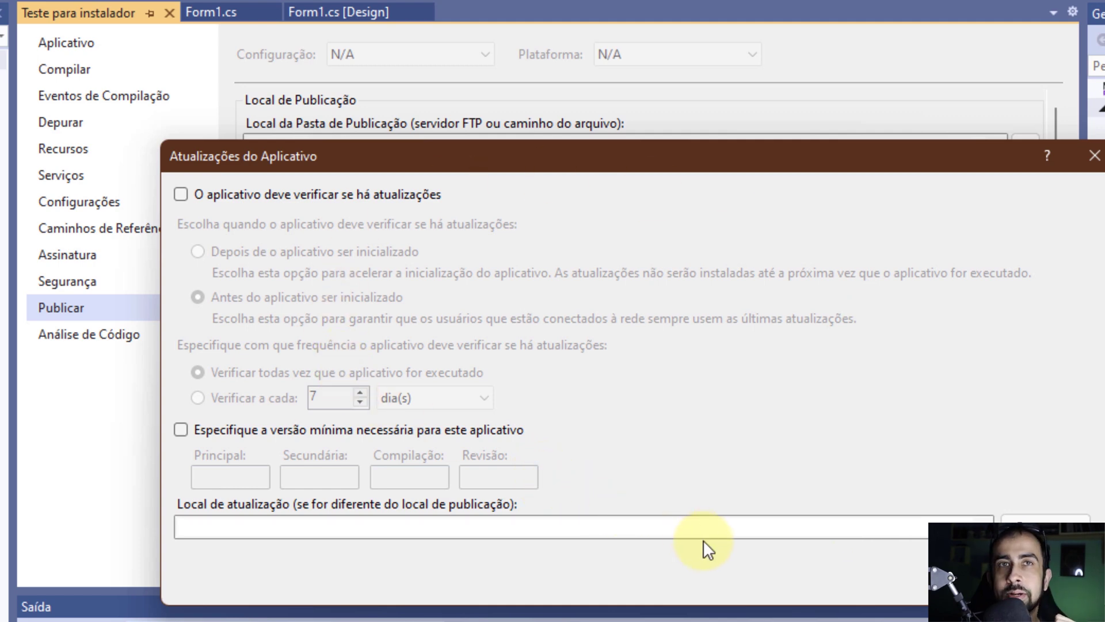
click(972, 578)
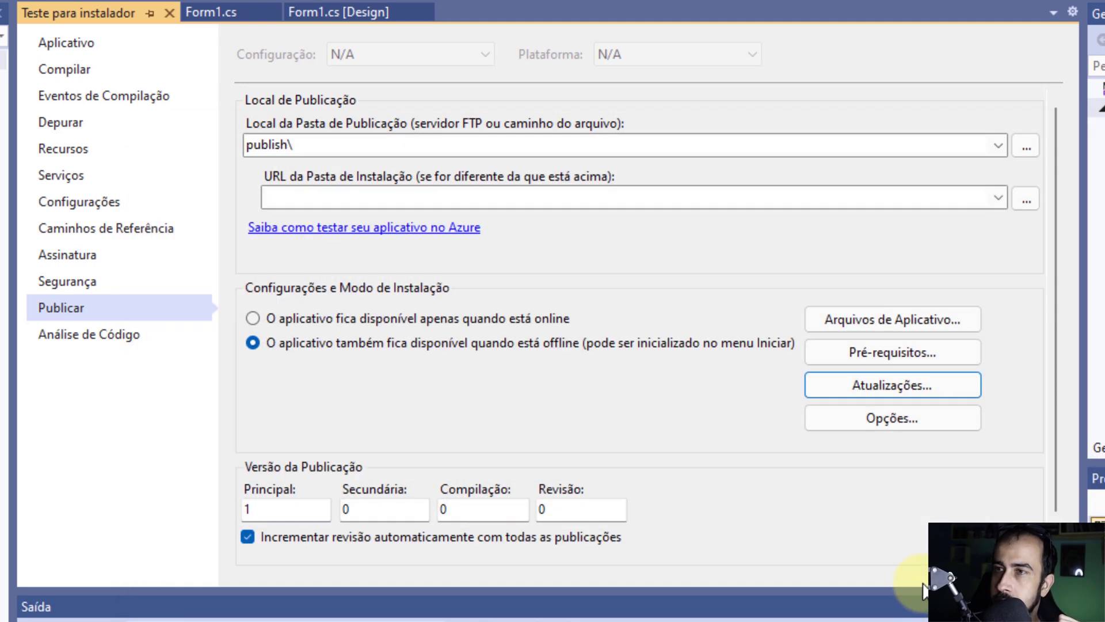
Examine the publish options for description, publication language, deployment, manifests and file associations, accepting the defaults
click(838, 427)
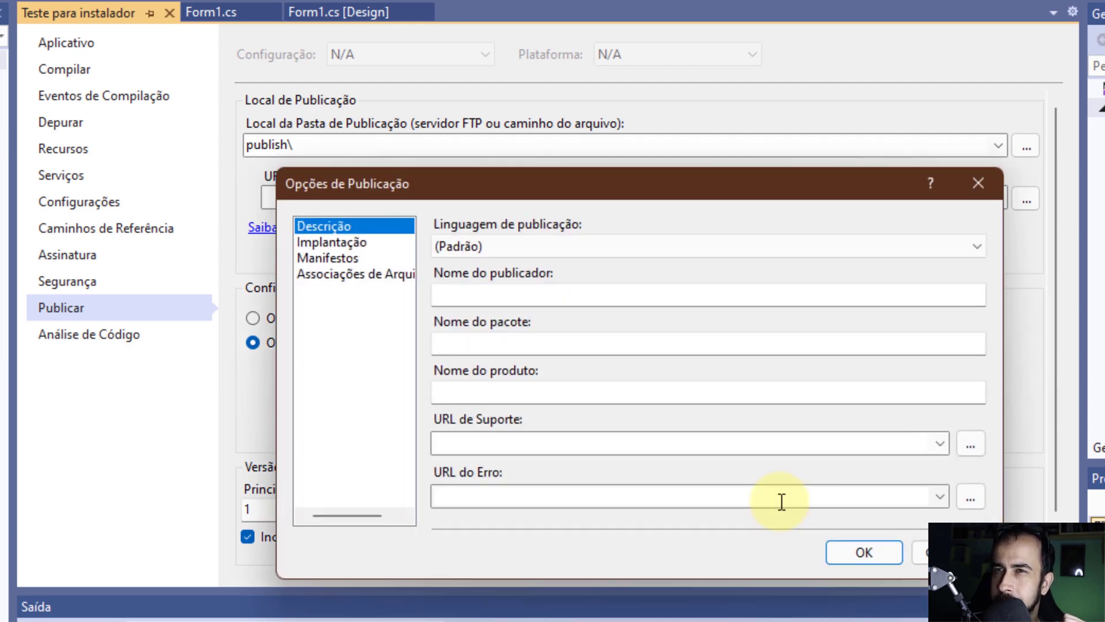
click(978, 248)
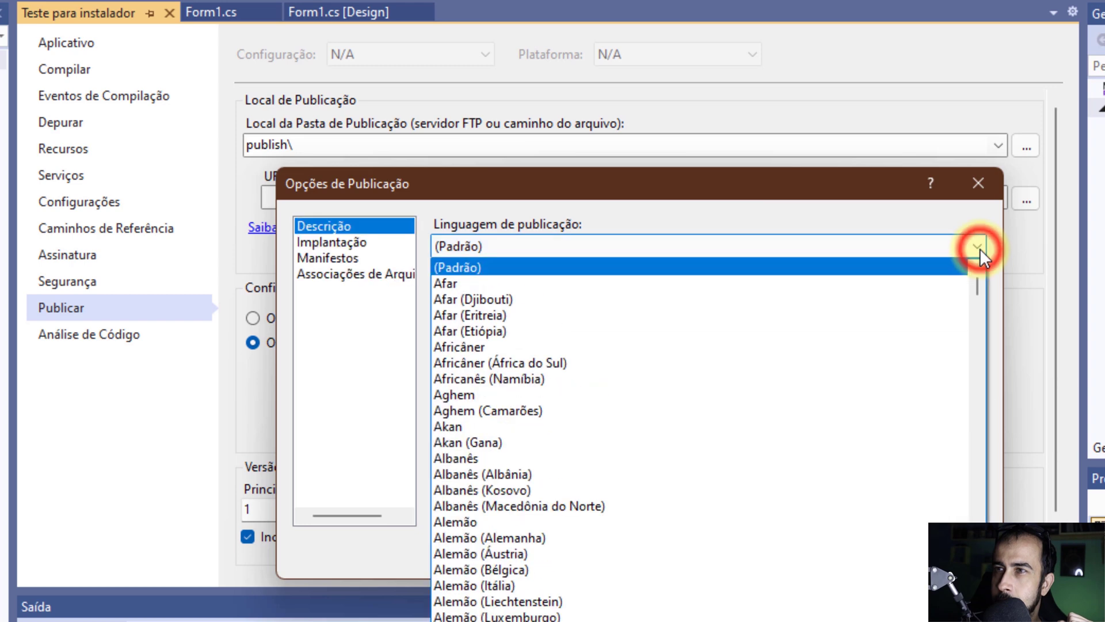
click(978, 248)
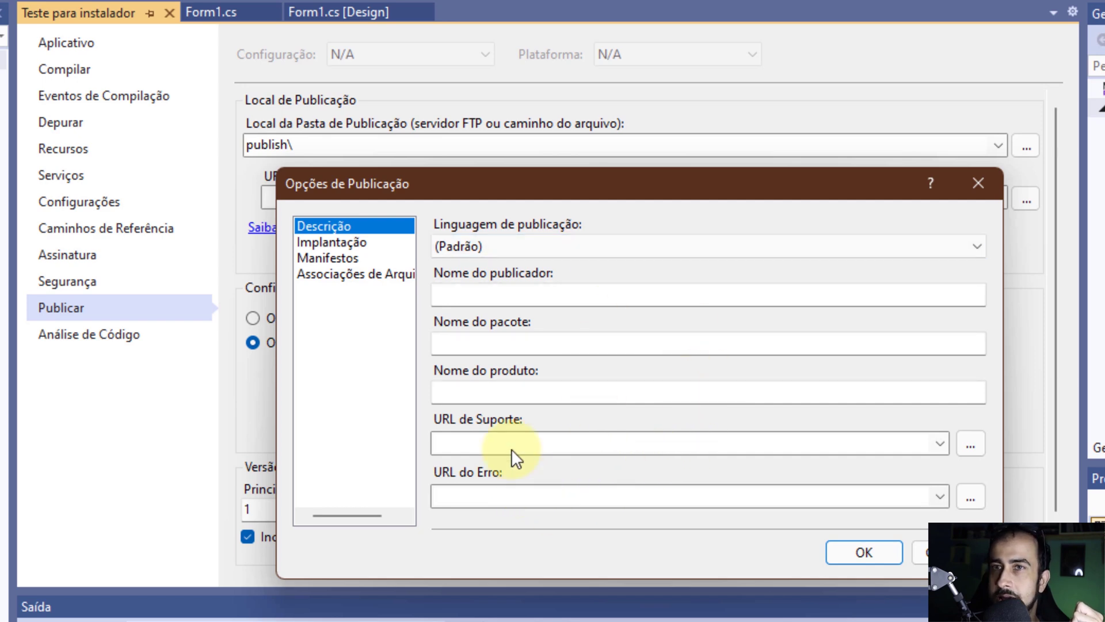
click(330, 242)
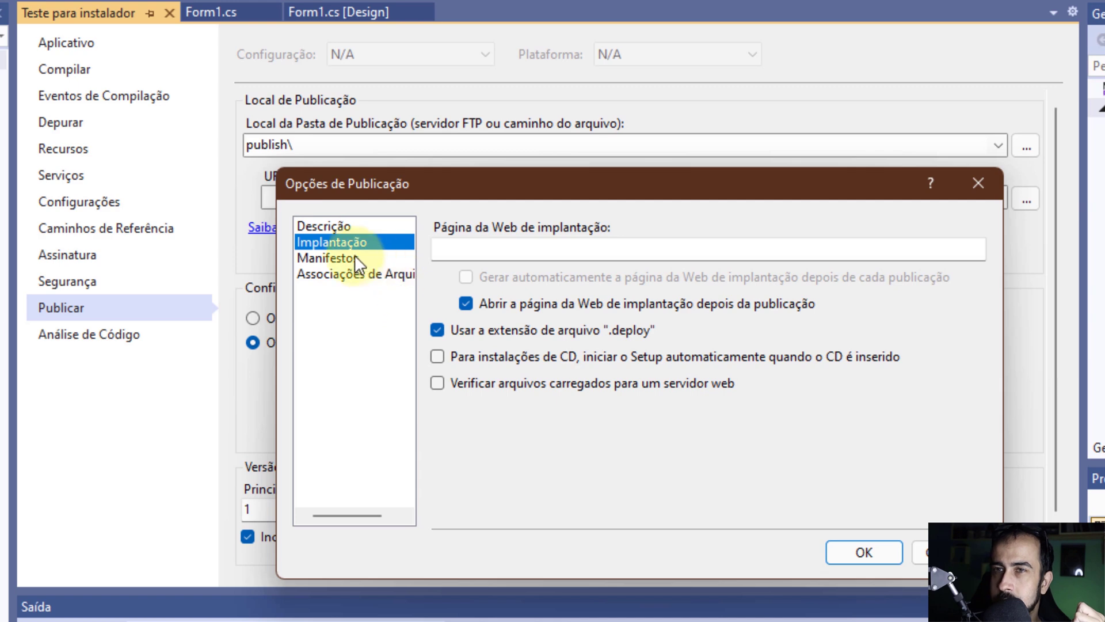
click(336, 258)
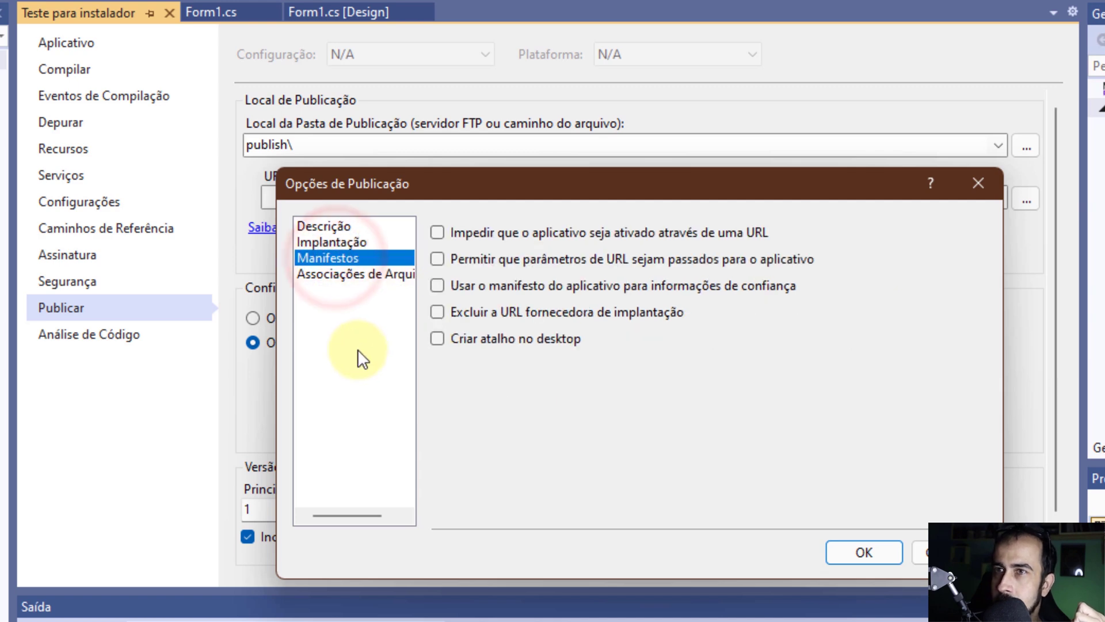
click(356, 276)
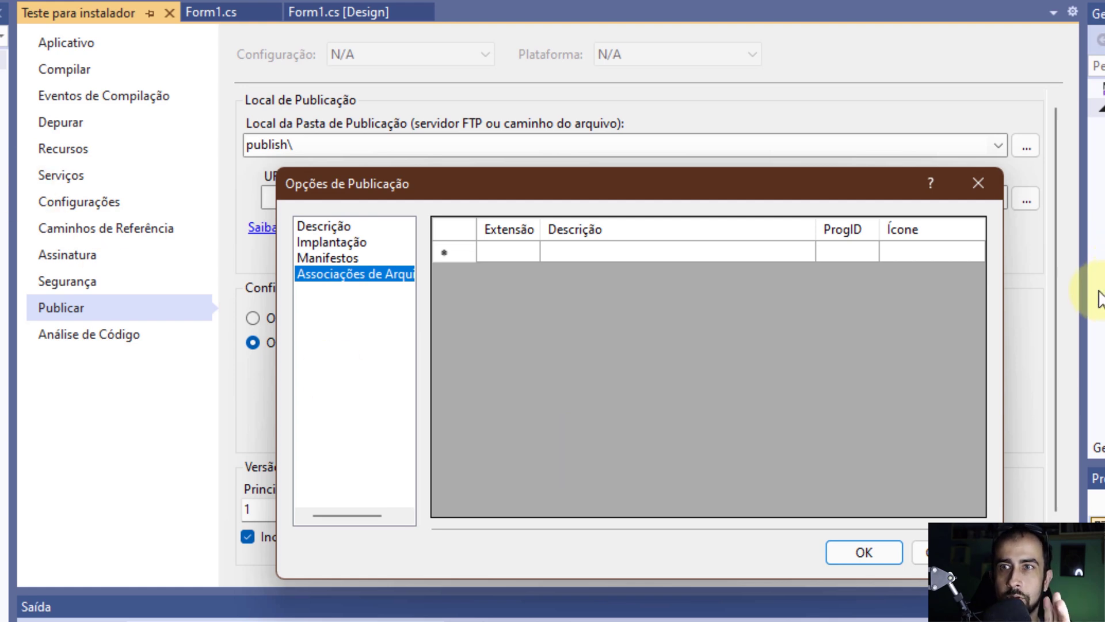
click(330, 244)
click(339, 257)
click(341, 271)
click(333, 244)
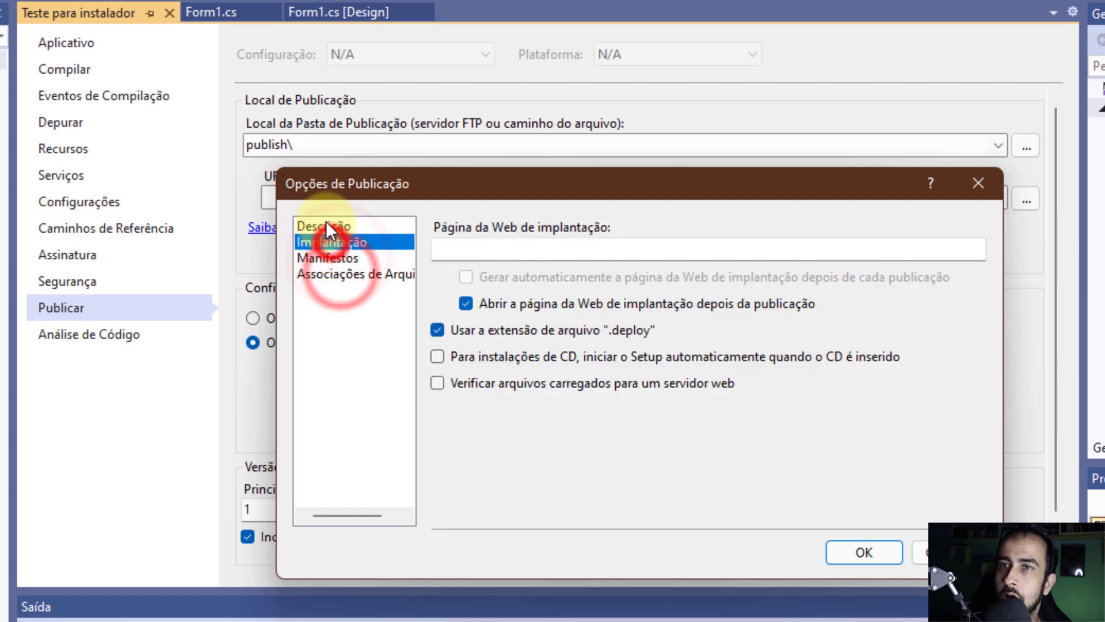
click(324, 225)
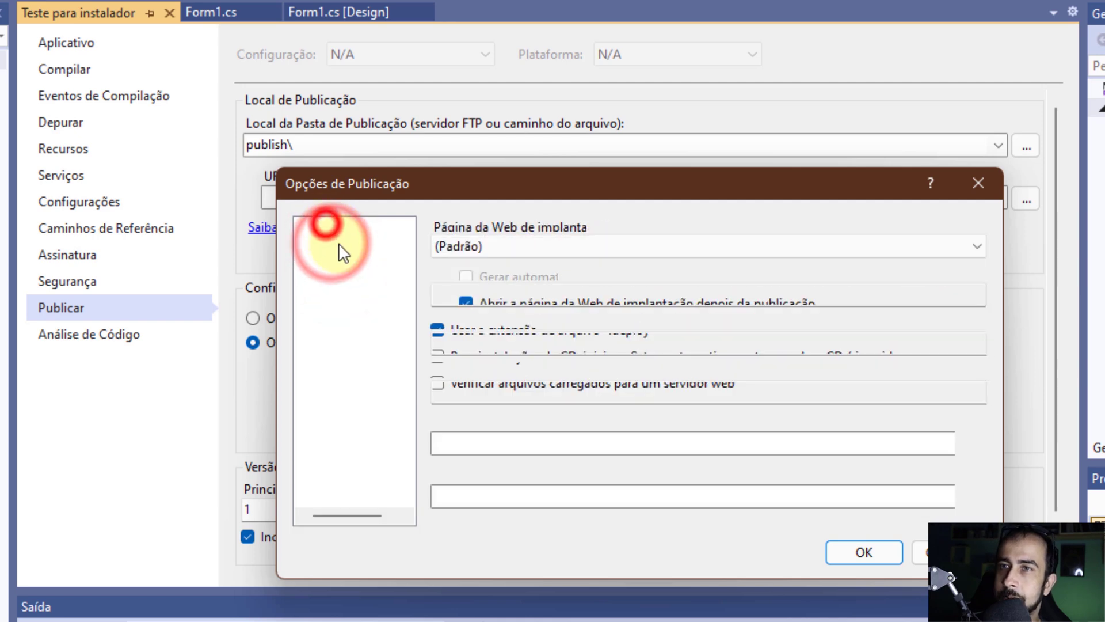
click(870, 556)
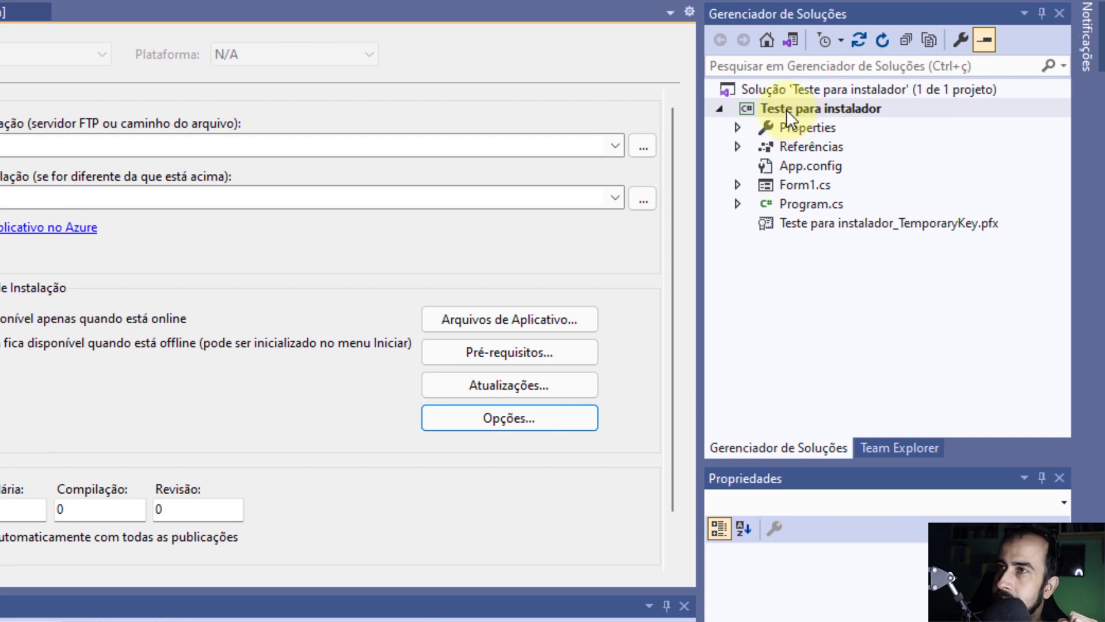
Set up publishing of the project to publish\ with installation from CD-ROM or DVD-ROM and no update checks
right_click(783, 110)
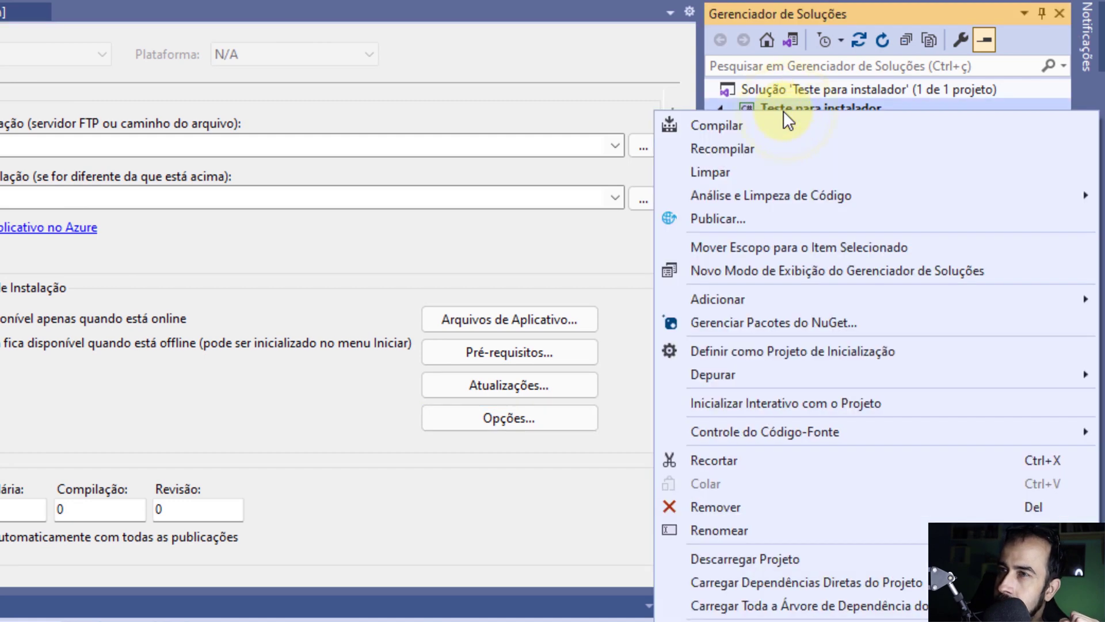
click(729, 219)
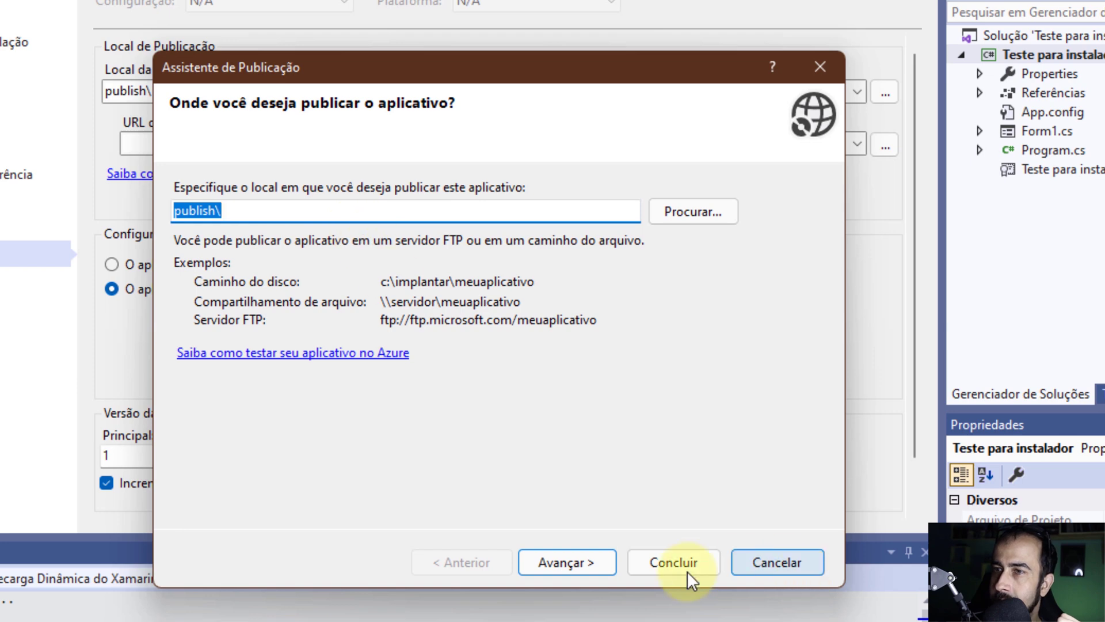
click(593, 568)
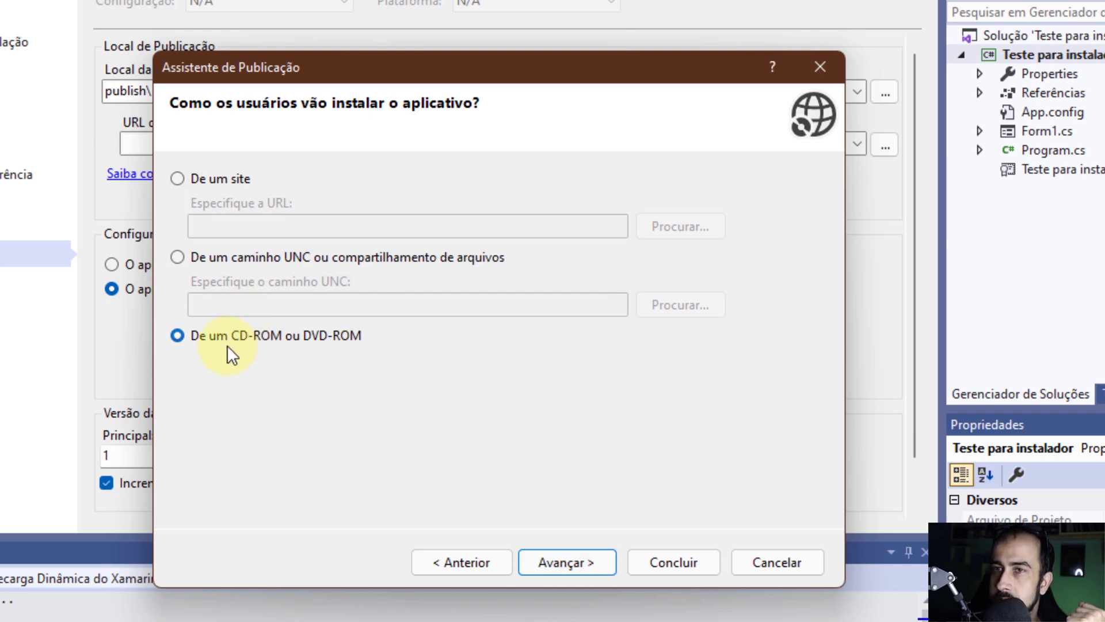
click(559, 563)
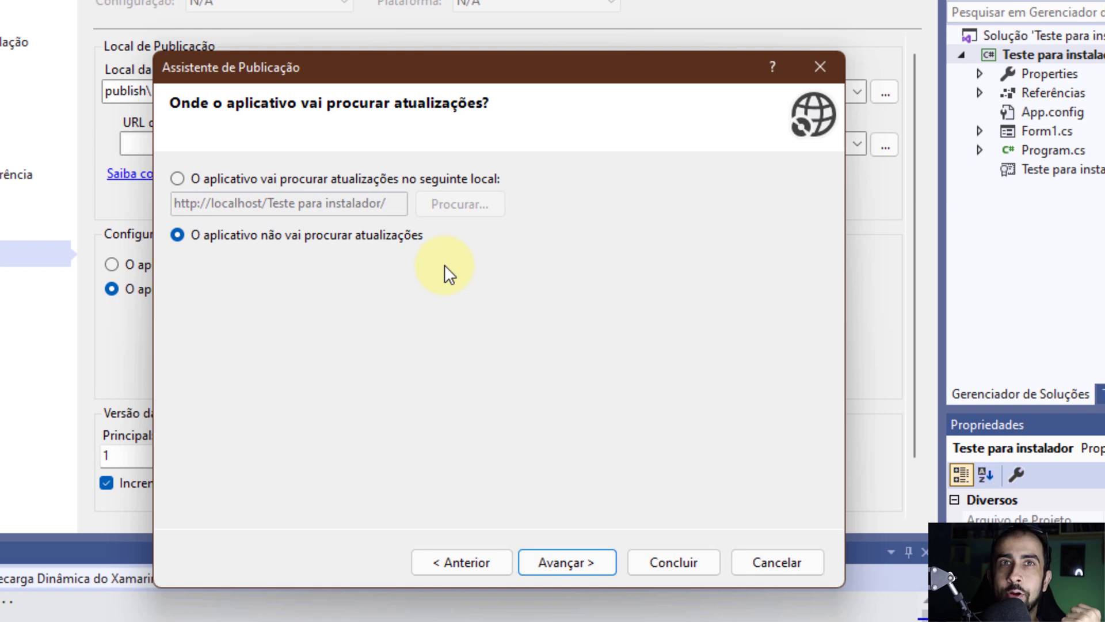
click(571, 561)
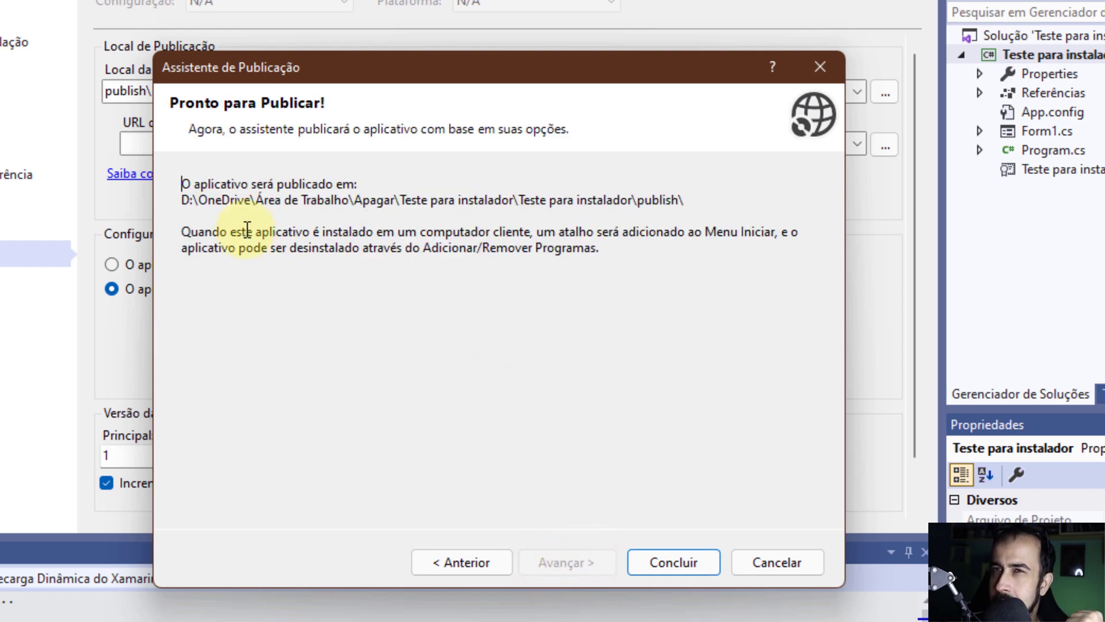
Check the full destination path in the publish wizard's summary and publish the application
drag(181, 200, 680, 223)
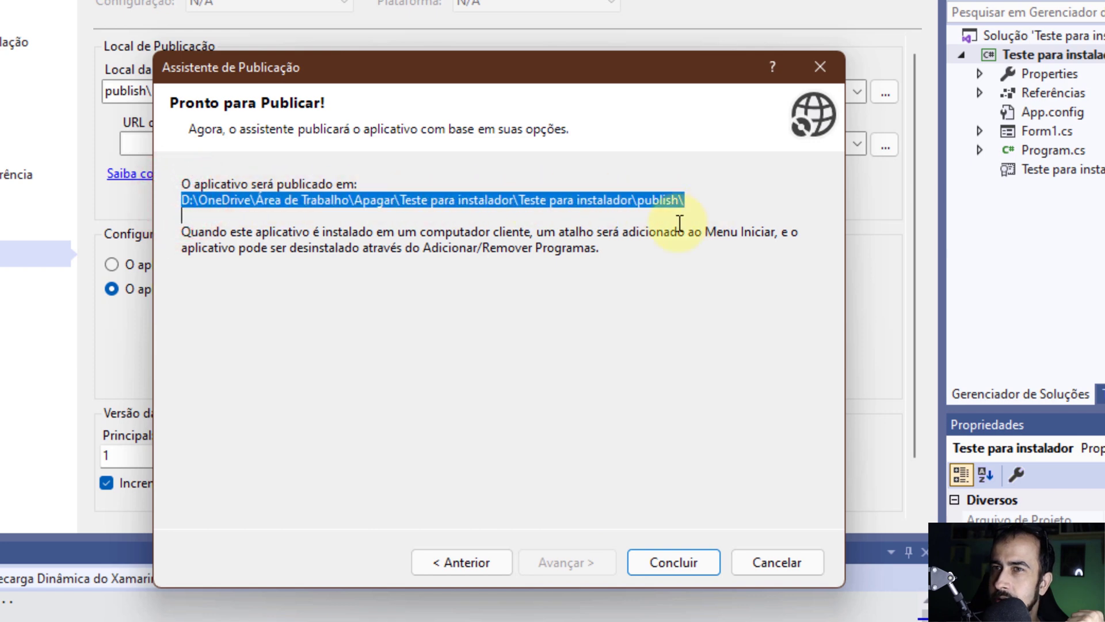
click(298, 200)
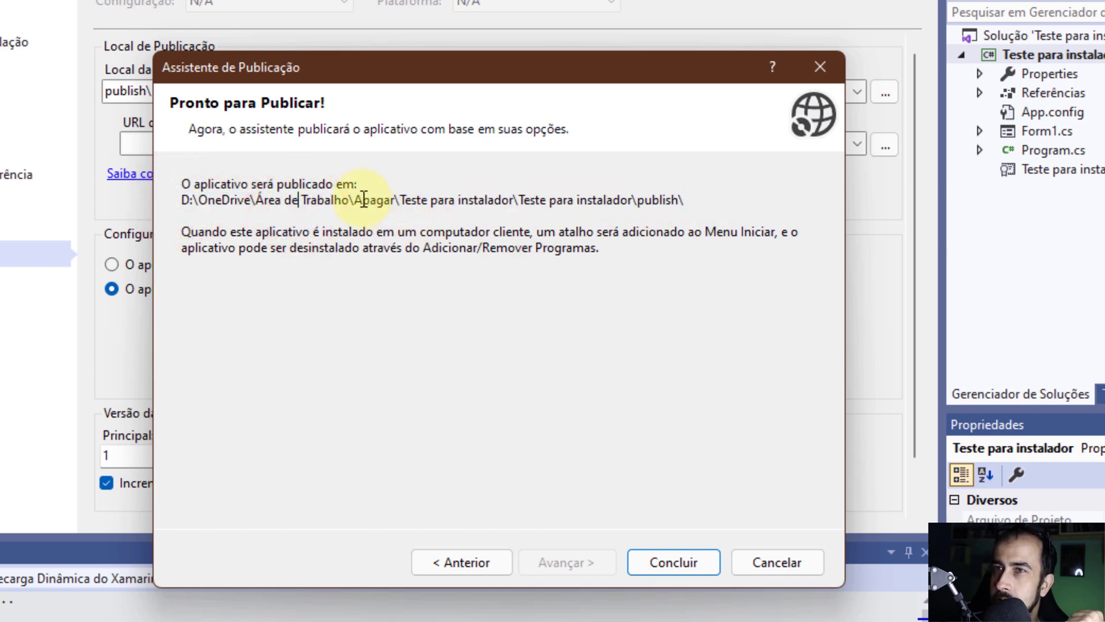
drag(364, 199, 454, 199)
click(665, 368)
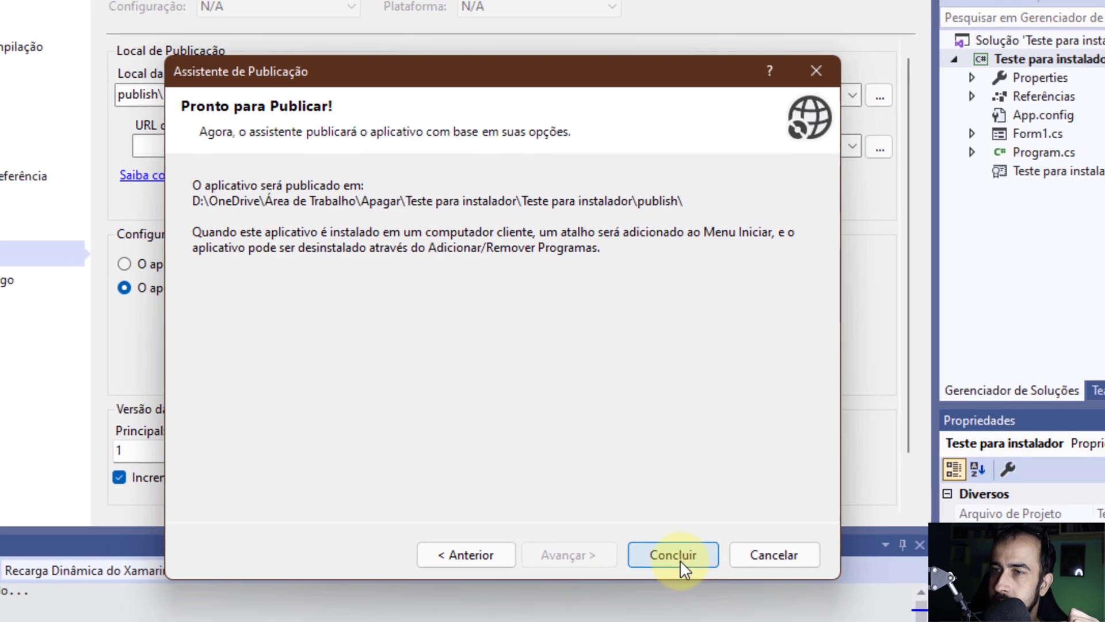
click(678, 558)
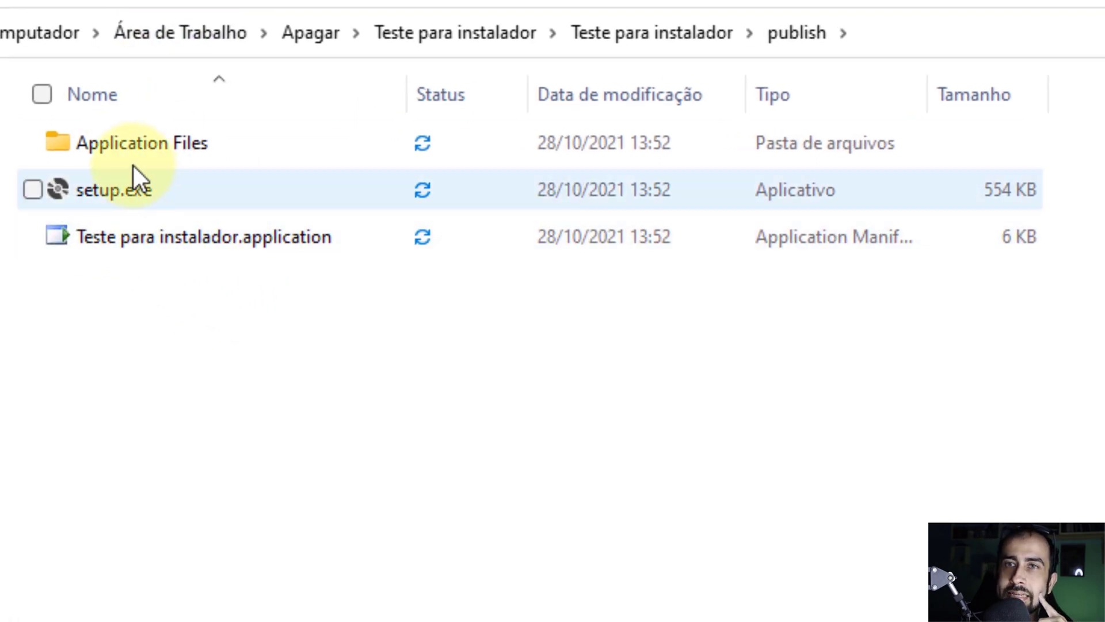
Inspect the published output: setup.exe, Teste para instalador.application and the Application Files folder
click(98, 204)
click(165, 246)
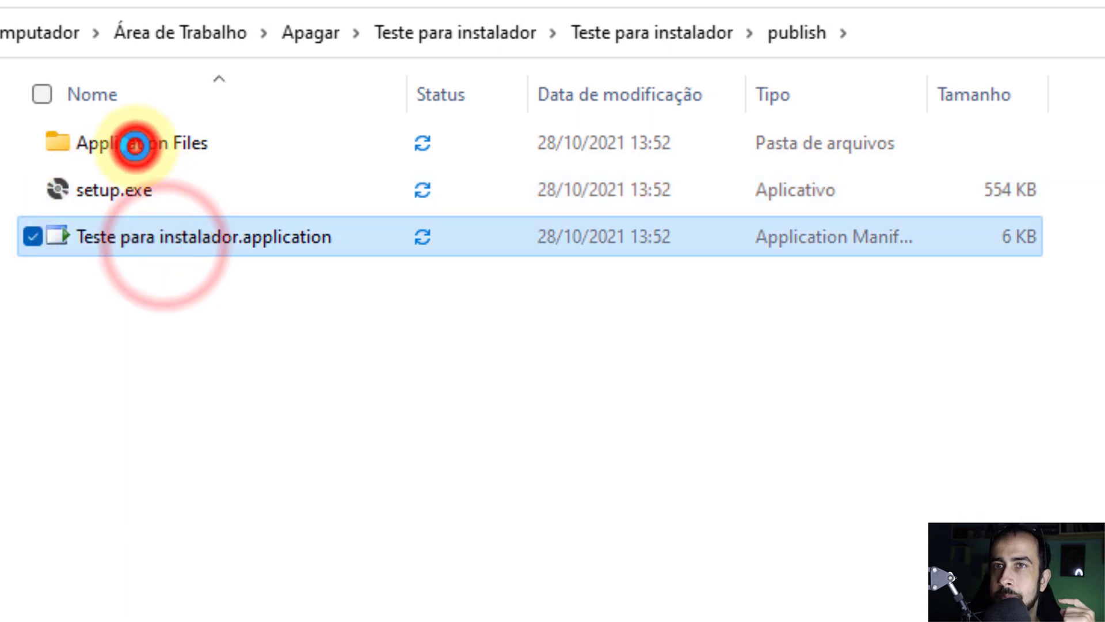
click(146, 159)
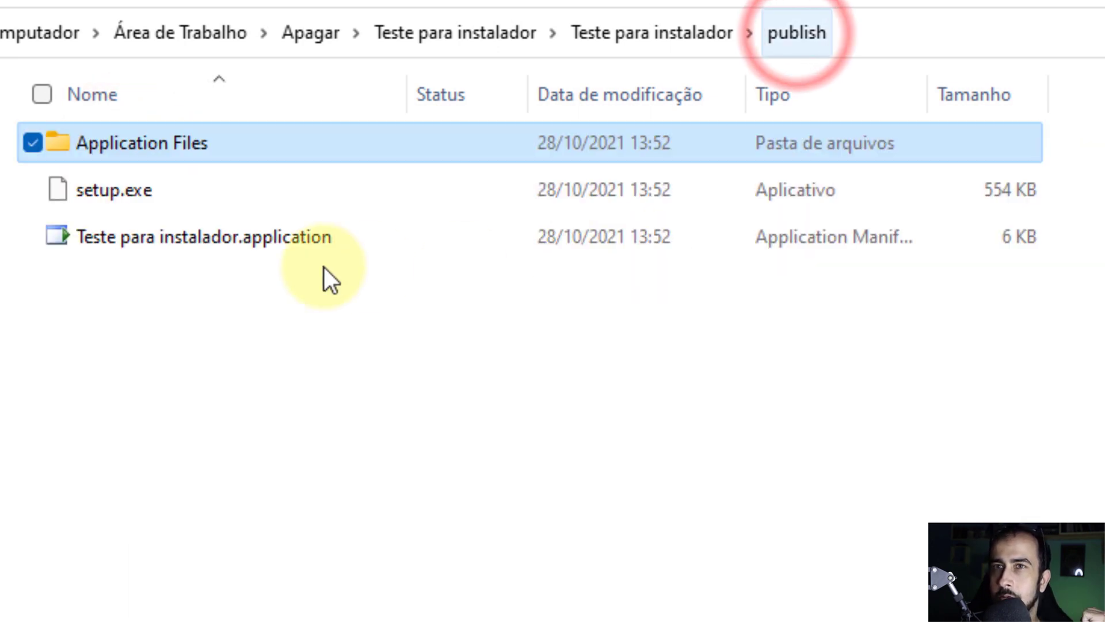
click(162, 406)
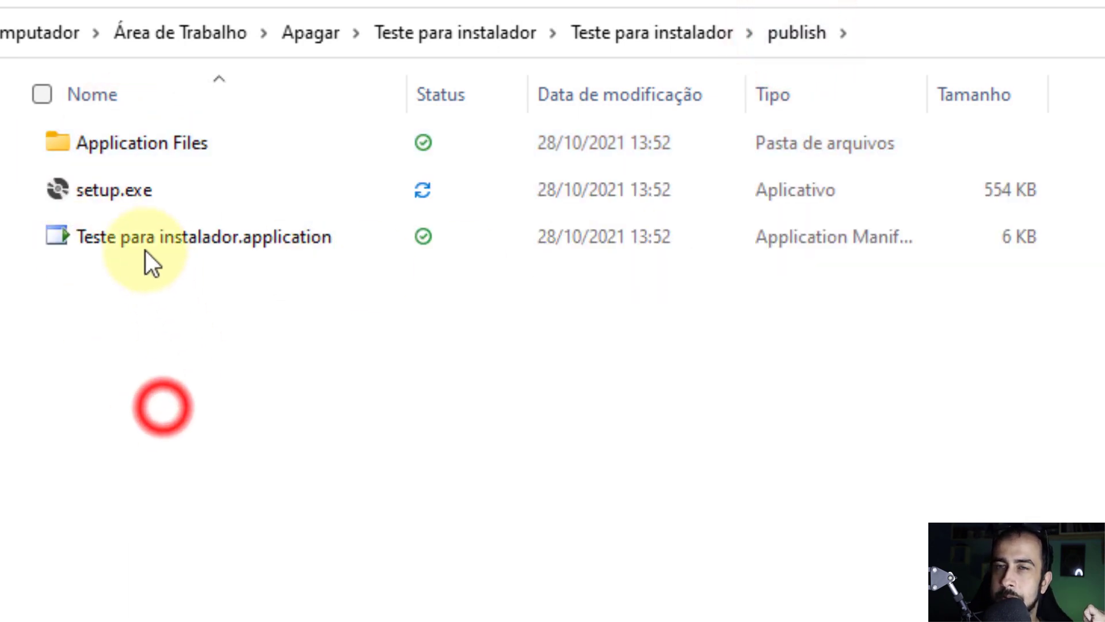
Install Teste para instalador by running setup.exe, and try out the TESTE button in the installed application, closing its message and window
click(120, 201)
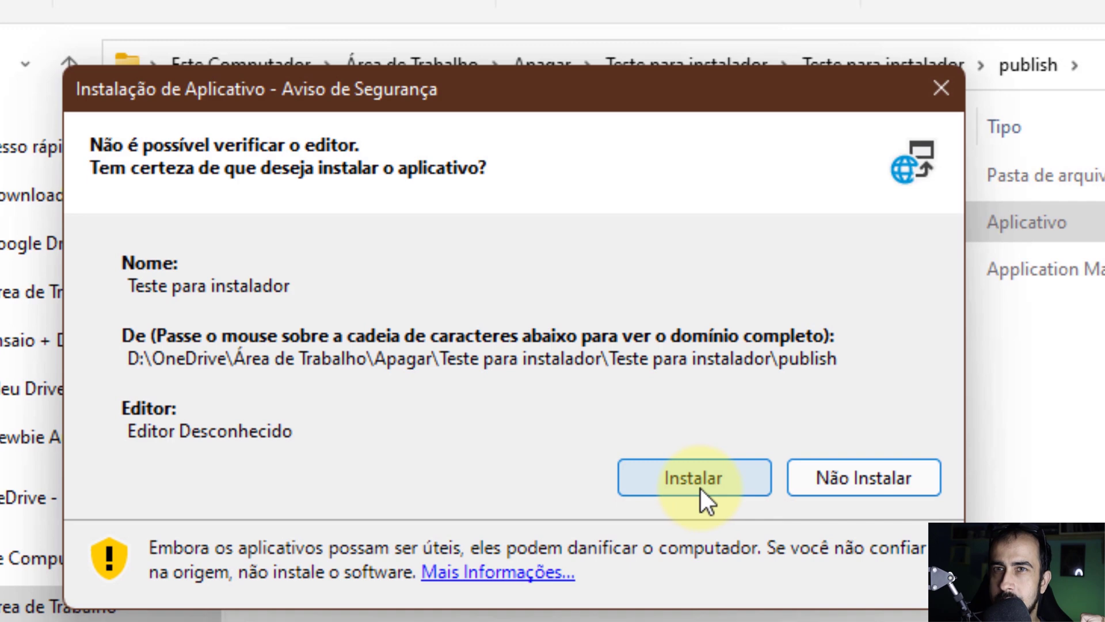
click(700, 488)
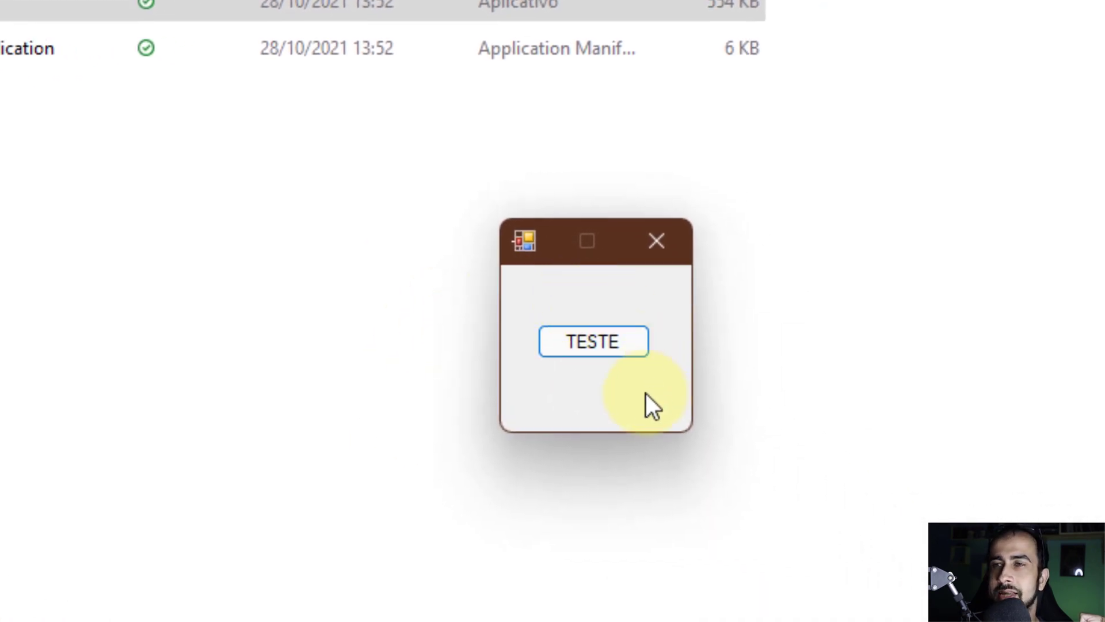
click(561, 346)
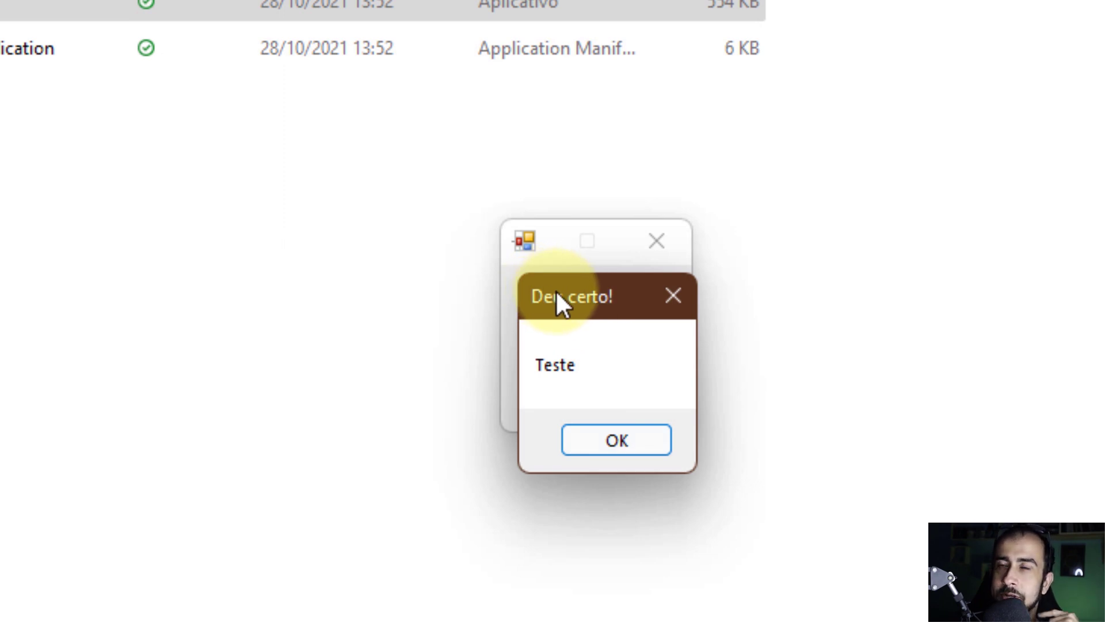
click(616, 441)
click(648, 247)
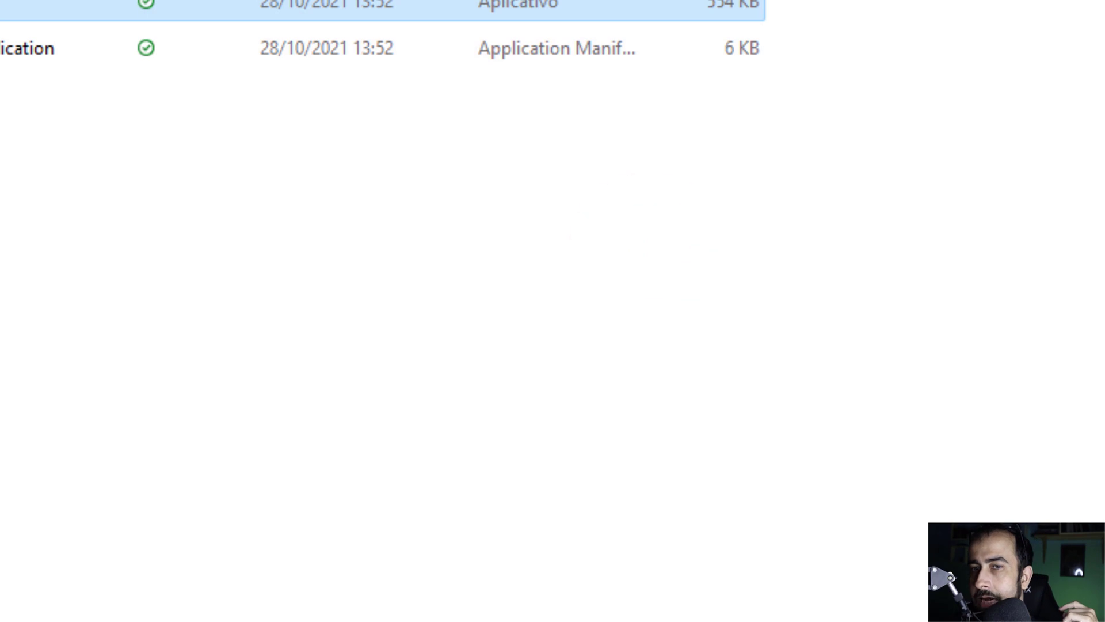
Look for Teste para instalador in the Windows list of all installed applications
key(super)
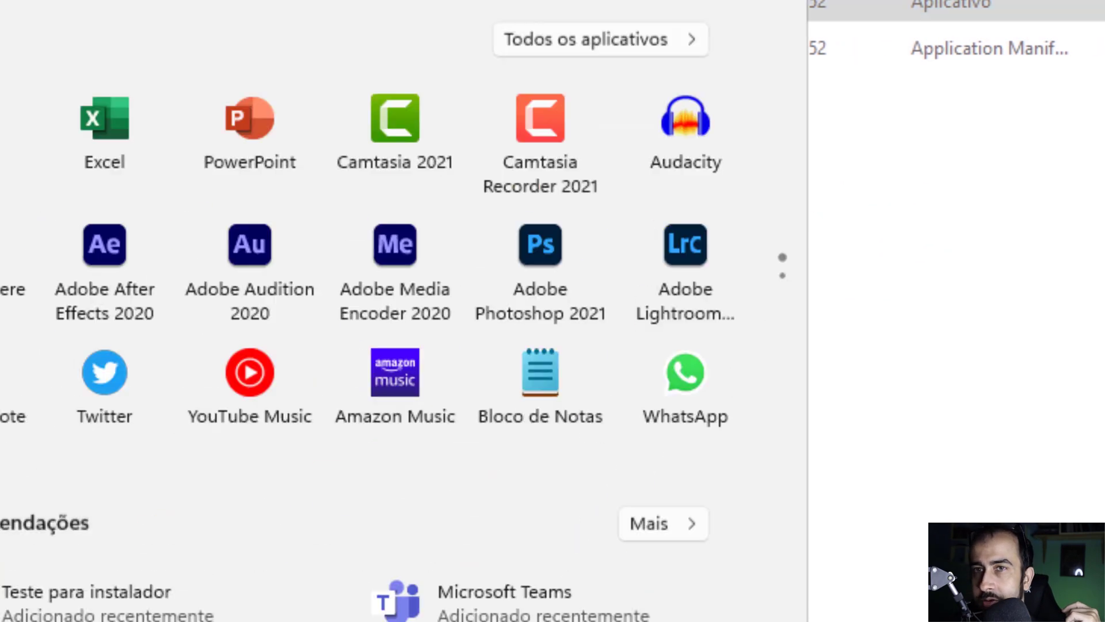
click(715, 31)
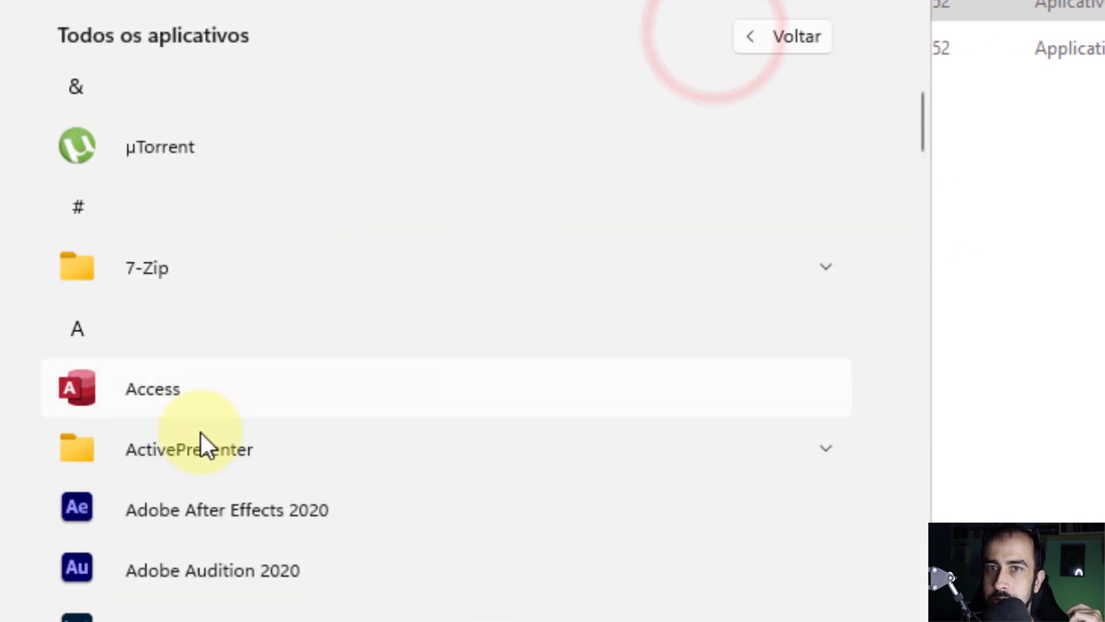
scroll(205, 432, down, 15)
scroll(207, 433, down, 20)
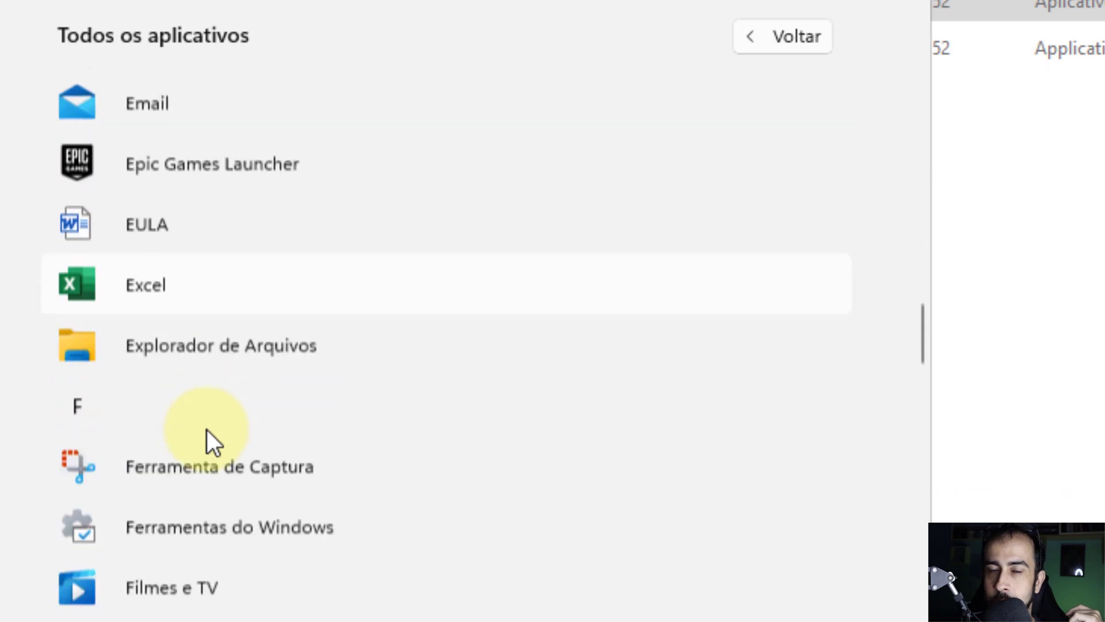
scroll(208, 433, down, 20)
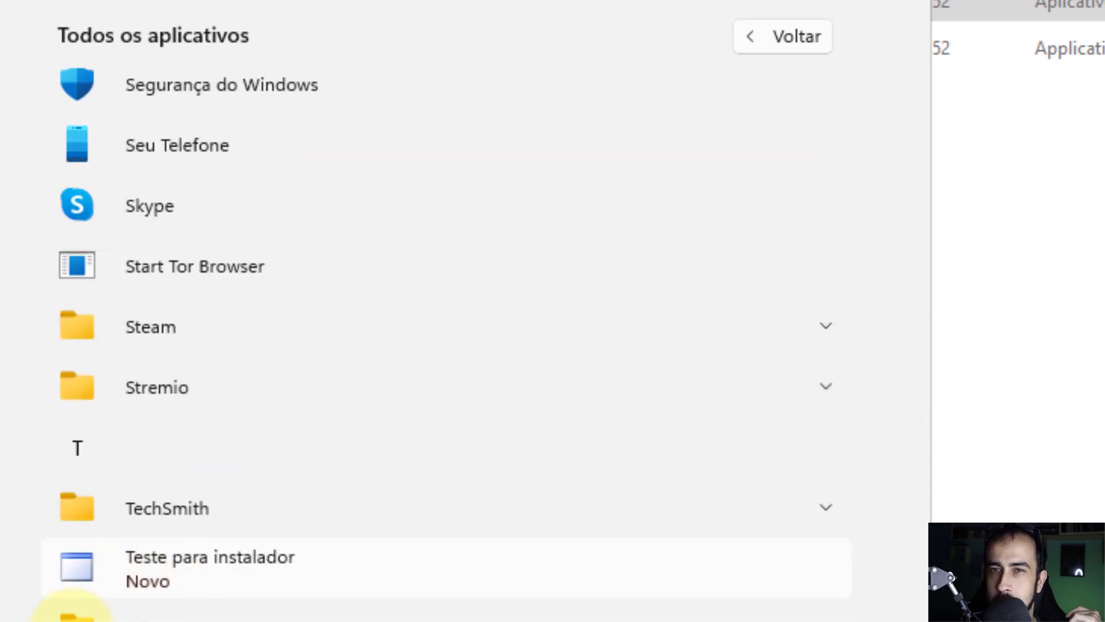